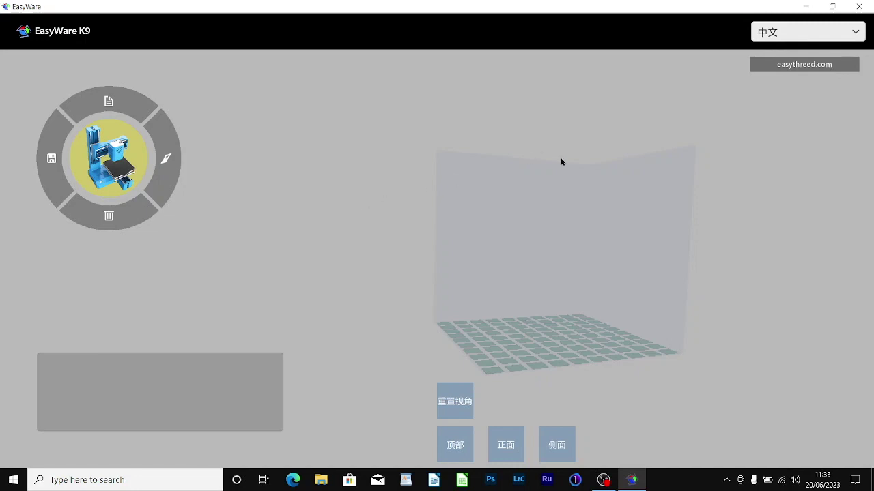
Choose English from the top-right language dropdown to replace the Chinese interface.
click(857, 34)
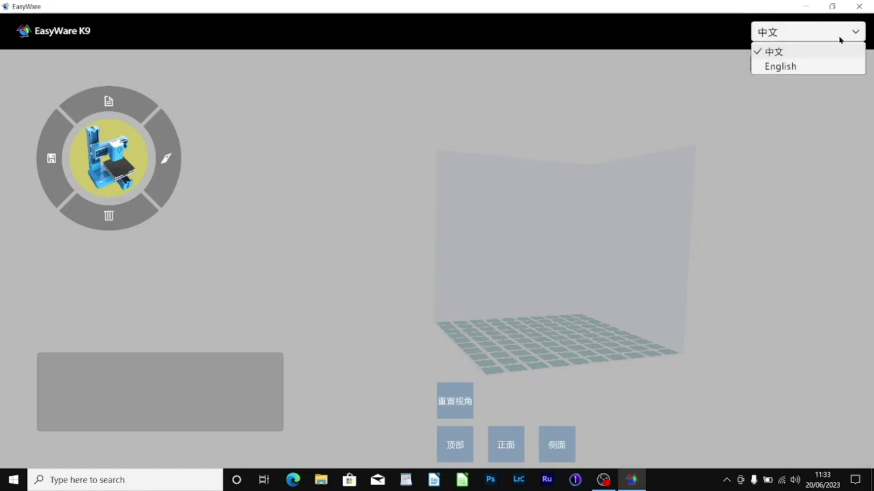
click(822, 66)
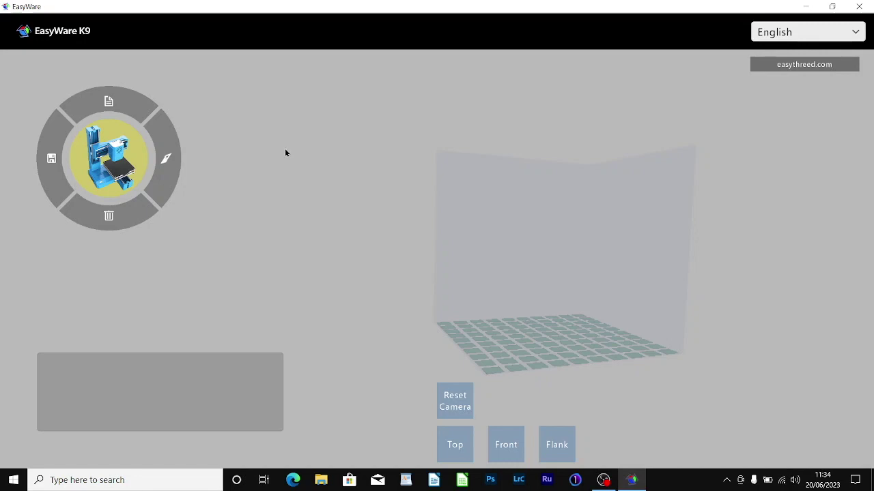
Open the 3DBenchy STL file onto the print bed.
click(108, 103)
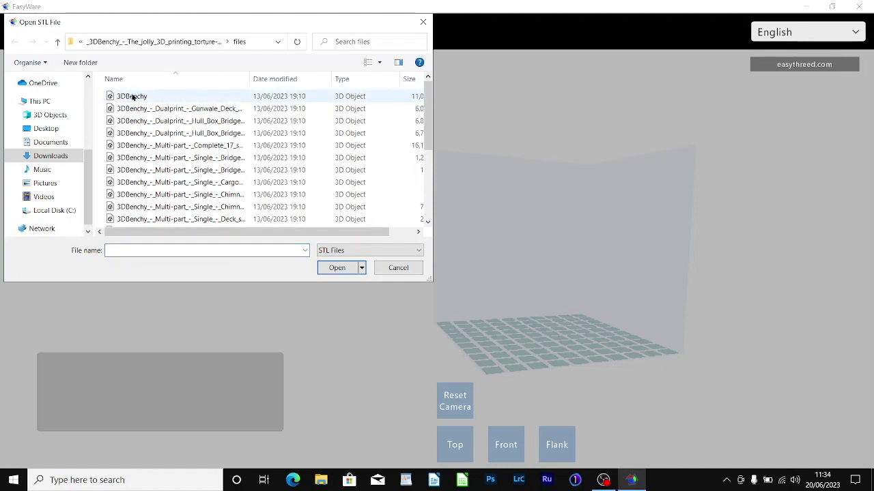
click(133, 96)
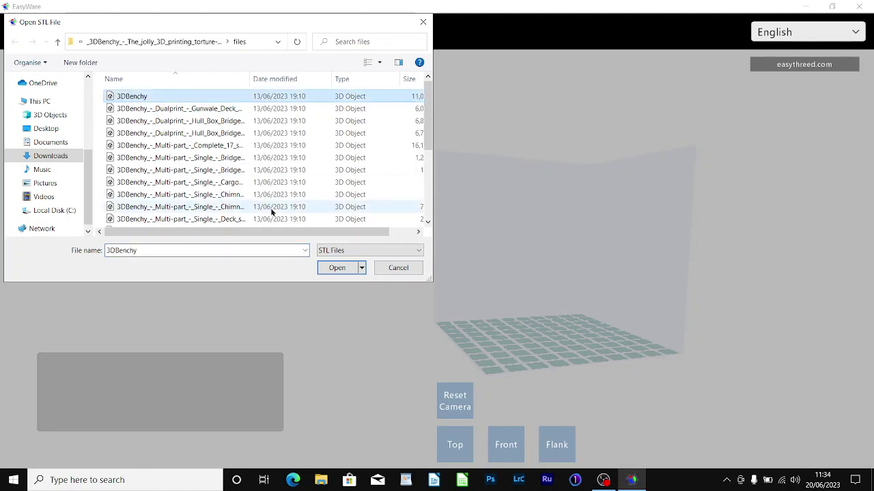
click(337, 268)
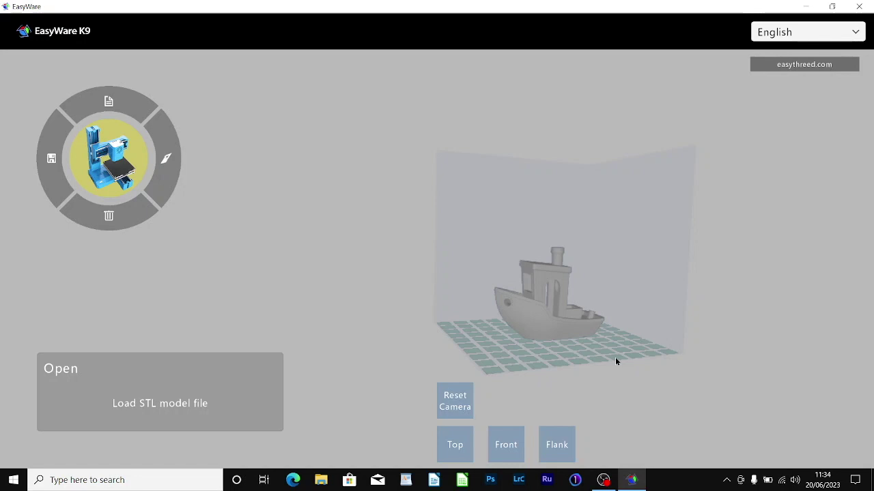
scroll(616, 361, down, 2)
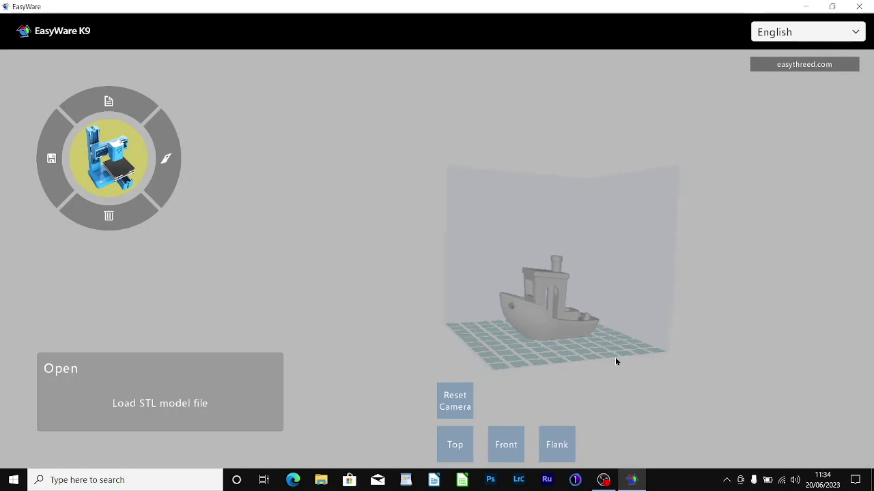
scroll(611, 379, up, 4)
scroll(611, 382, up, 3)
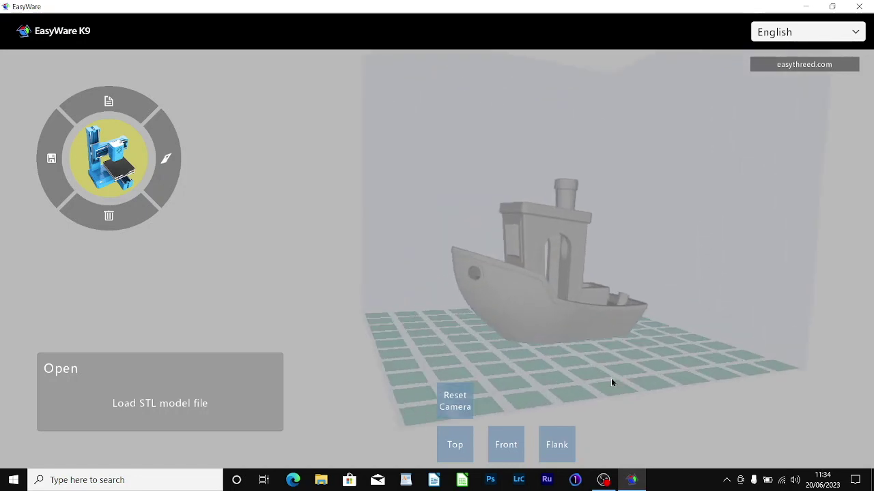
scroll(612, 382, down, 4)
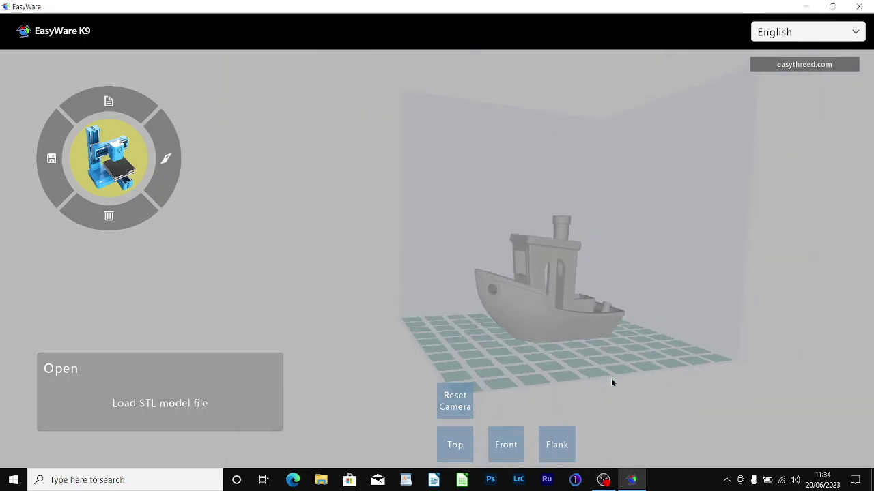
scroll(612, 382, up, 3)
scroll(611, 382, down, 4)
scroll(612, 383, up, 3)
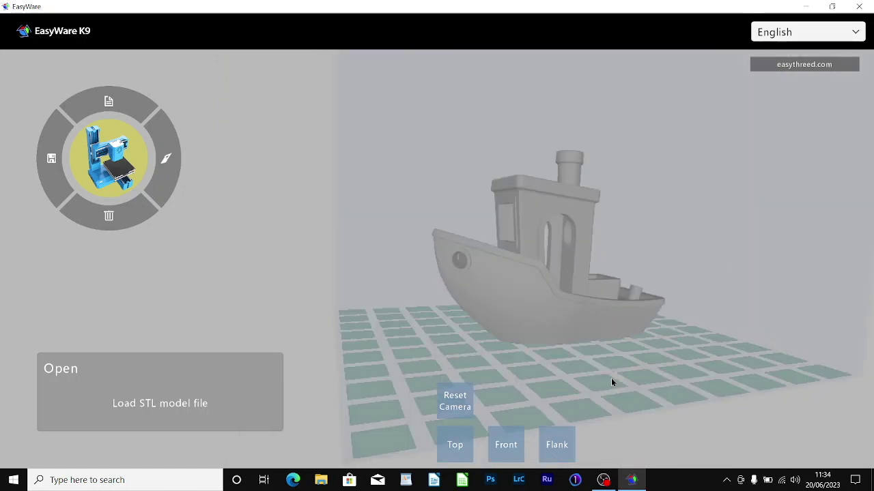
scroll(611, 382, down, 5)
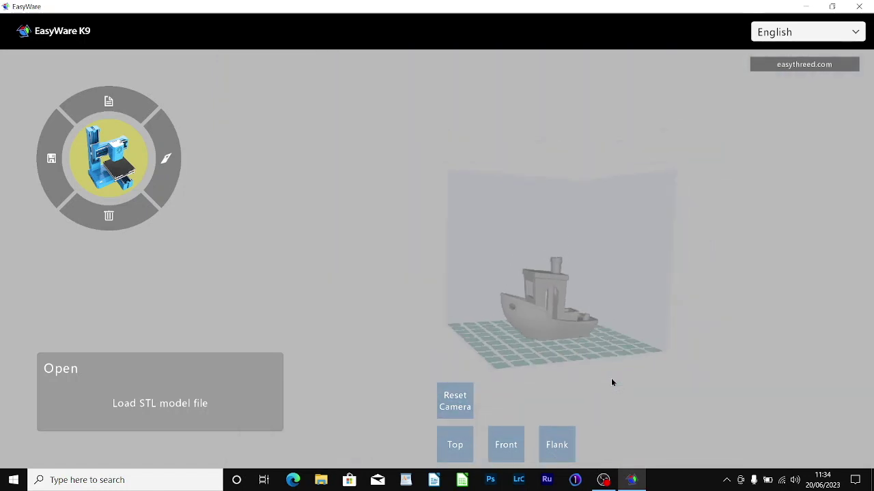
scroll(612, 383, up, 3)
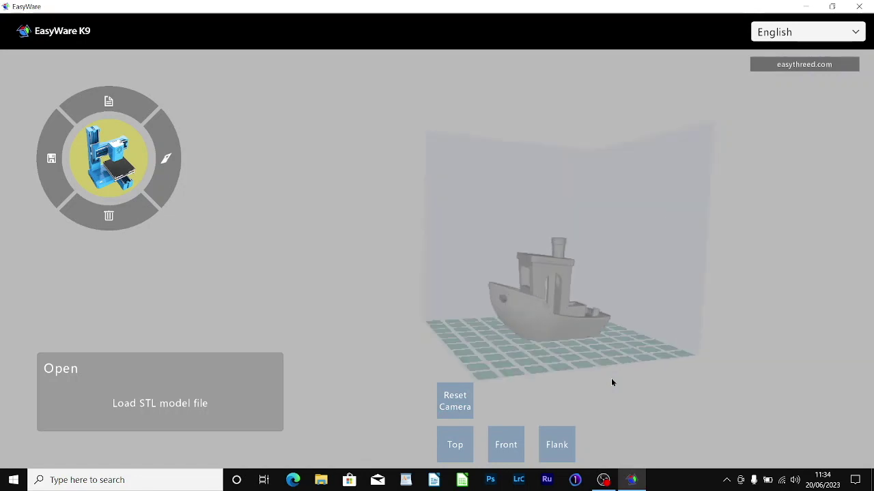
click(449, 401)
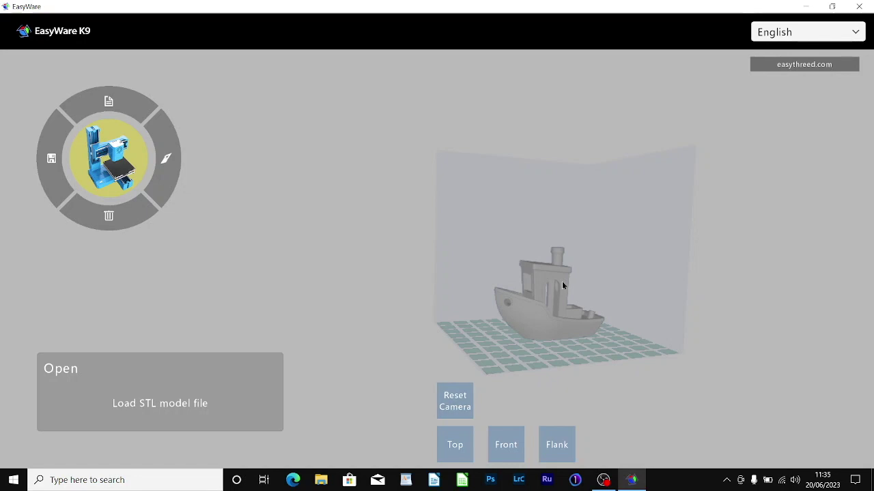
mouse_move(562, 282)
mouse_down()
mouse_move(547, 295)
mouse_move(551, 316)
mouse_move(549, 299)
mouse_move(597, 302)
mouse_move(597, 283)
mouse_move(551, 267)
mouse_move(543, 281)
mouse_move(565, 284)
mouse_move(547, 306)
mouse_move(513, 292)
mouse_move(556, 282)
mouse_up()
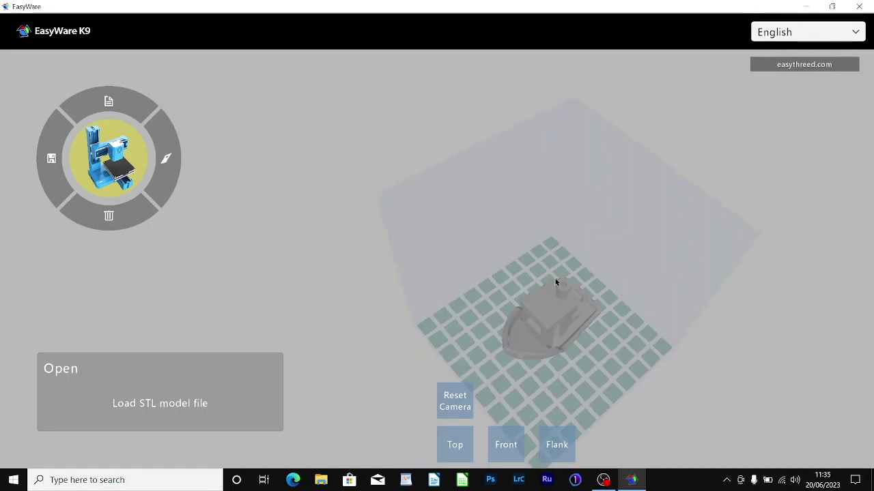
scroll(555, 282, up, 3)
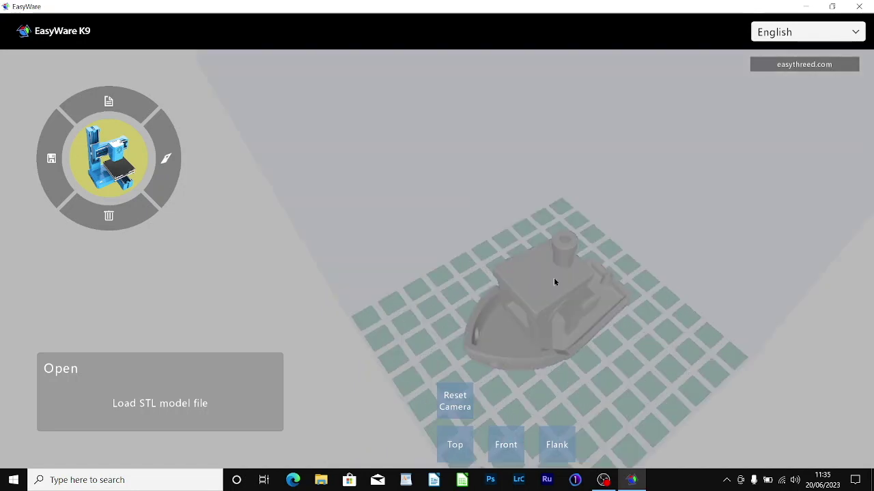
scroll(554, 281, up, 3)
scroll(554, 281, down, 4)
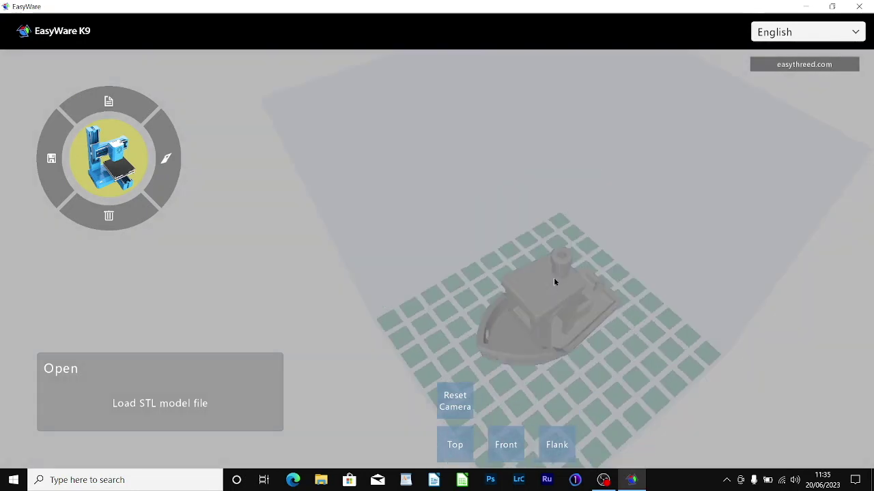
click(451, 408)
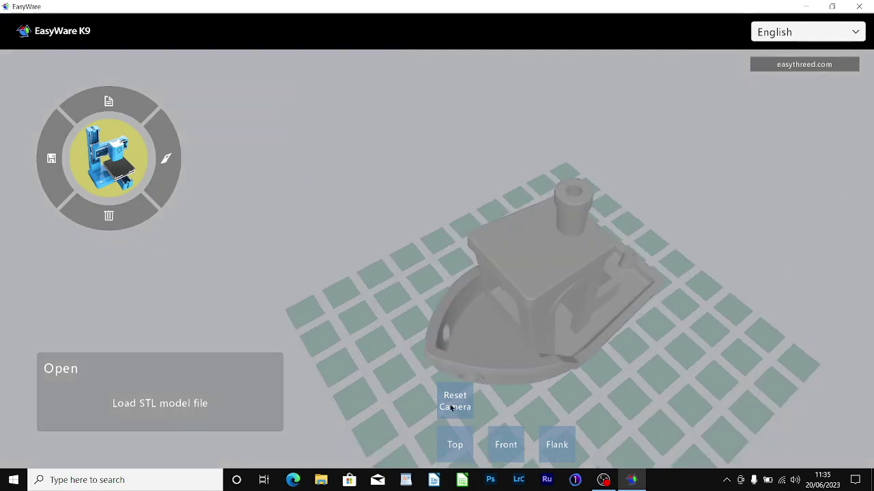
click(450, 405)
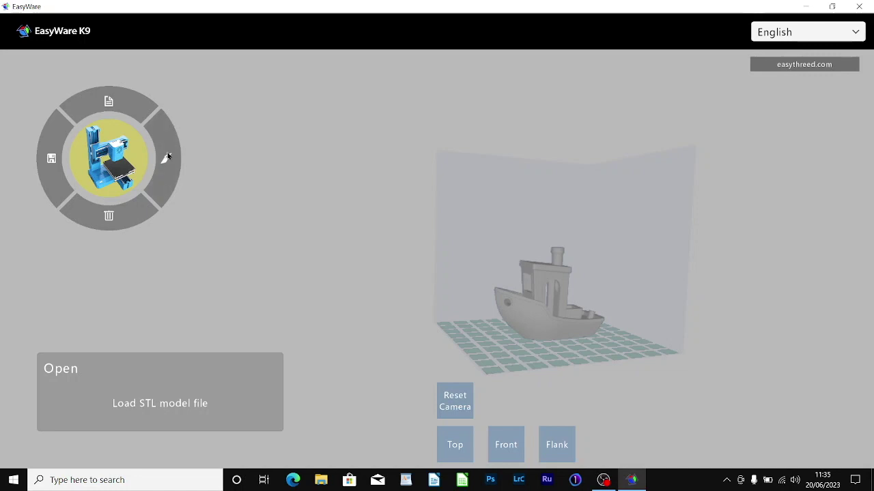
Open One-key slicing and switch to Custom: 0.2 layer, 1.2 shell, 40 speed.
click(167, 155)
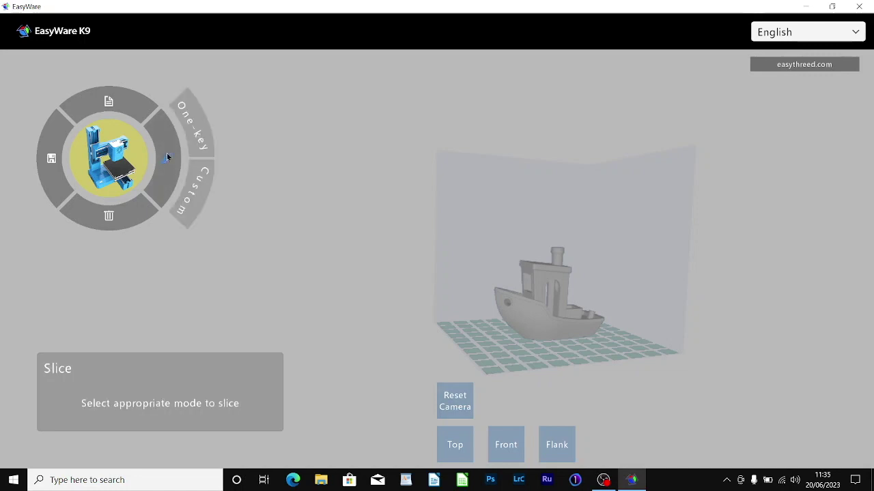
click(198, 128)
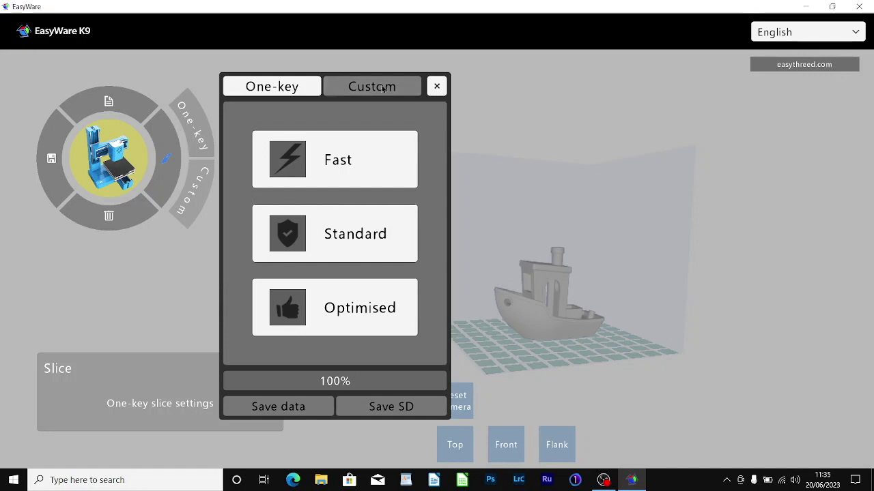
click(383, 89)
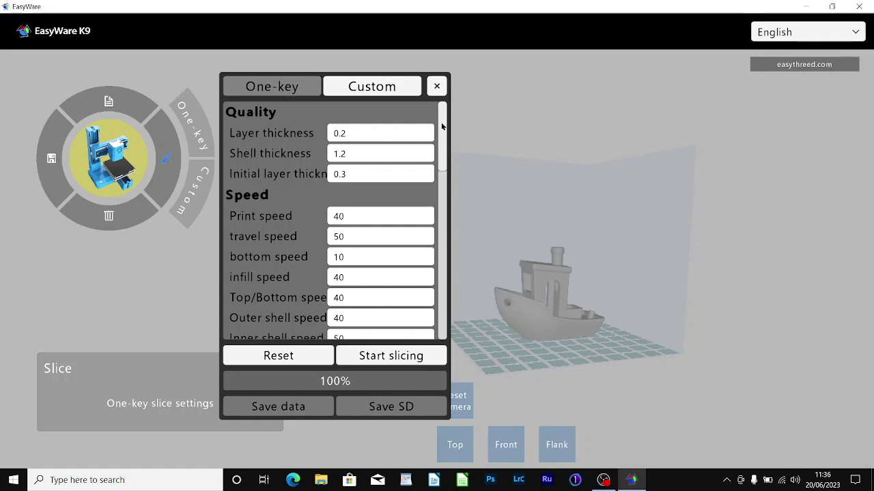
Set Support type to None and leave adhesion at Raft.
drag(442, 126, 437, 140)
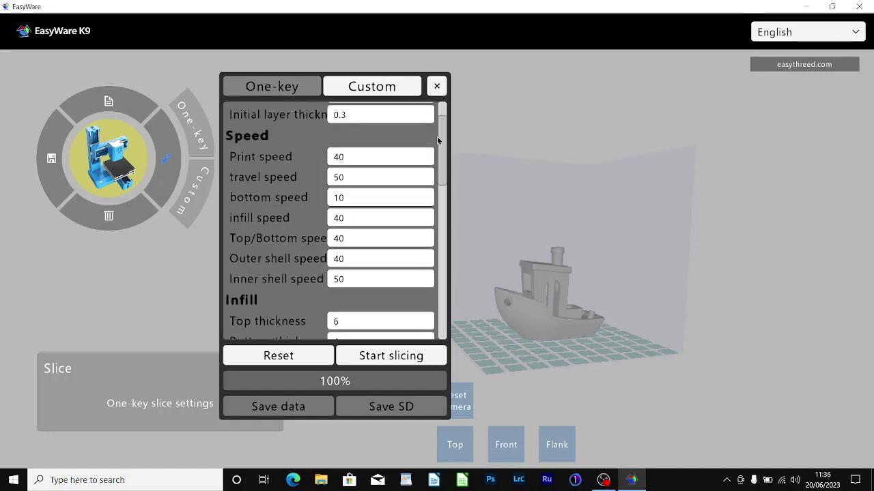
scroll(437, 141, down, 3)
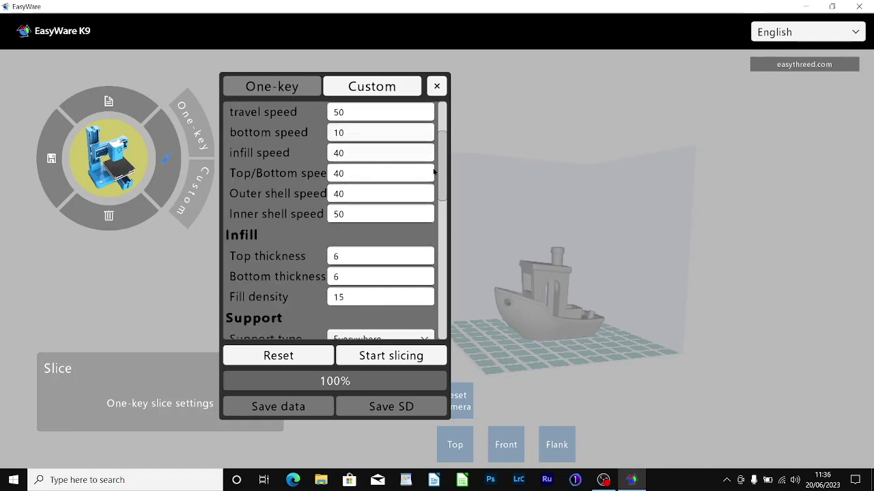
scroll(434, 172, down, 6)
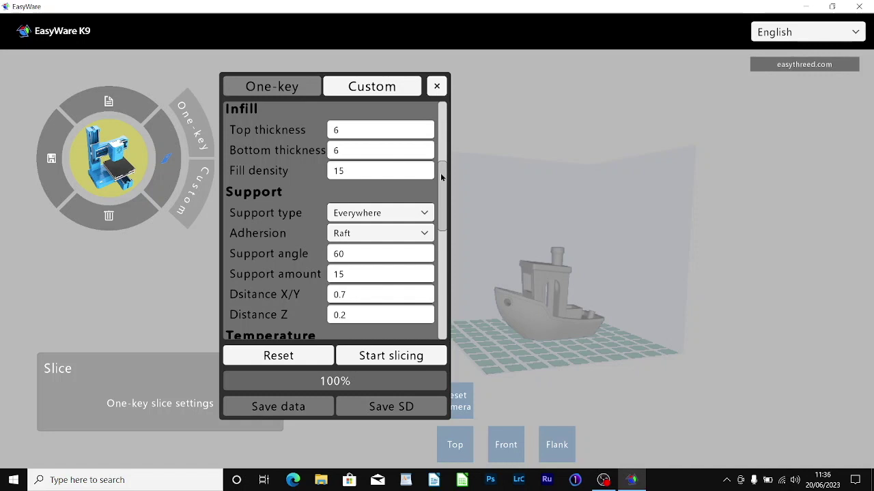
scroll(441, 177, down, 1)
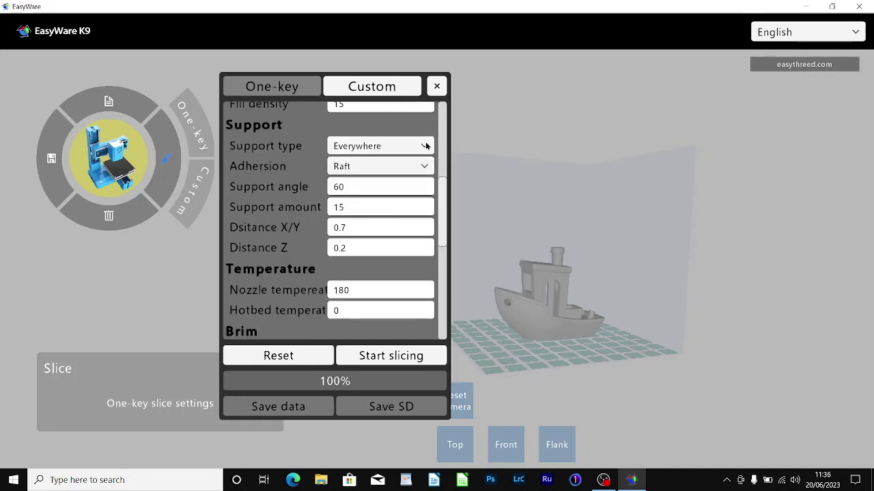
click(425, 146)
click(384, 193)
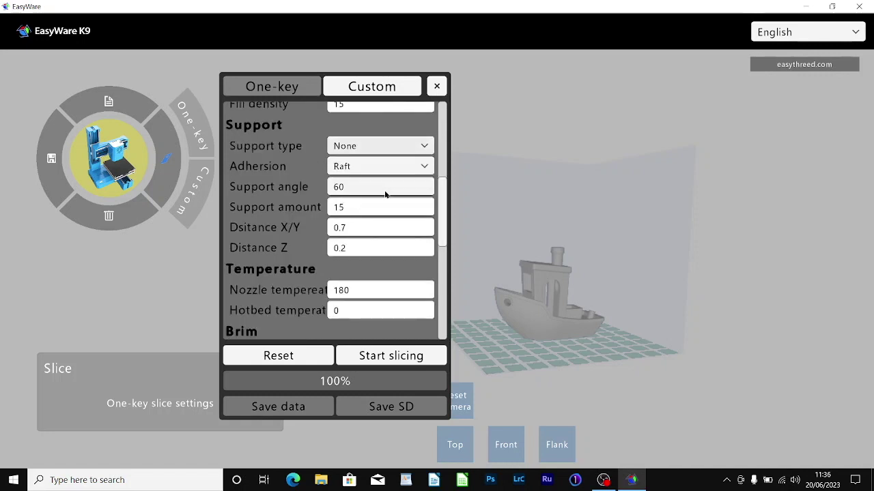
click(423, 166)
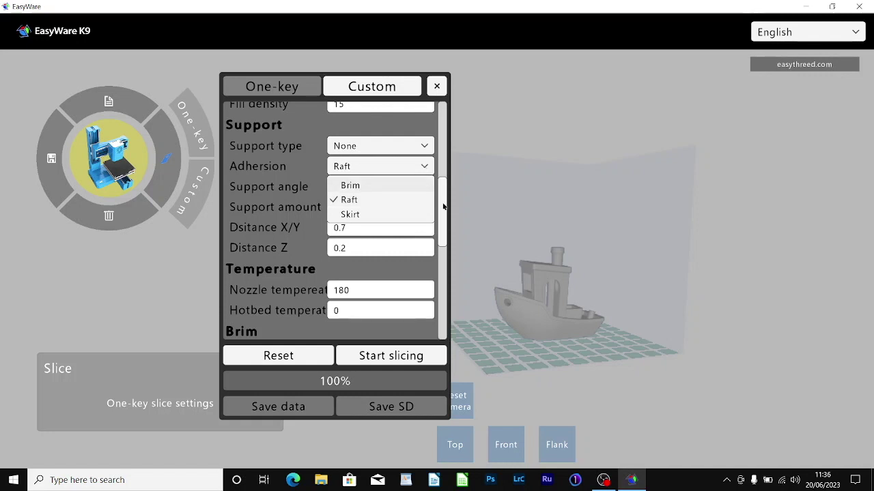
Review the remaining custom settings down to Retraction and start slicing.
scroll(443, 207, down, 1)
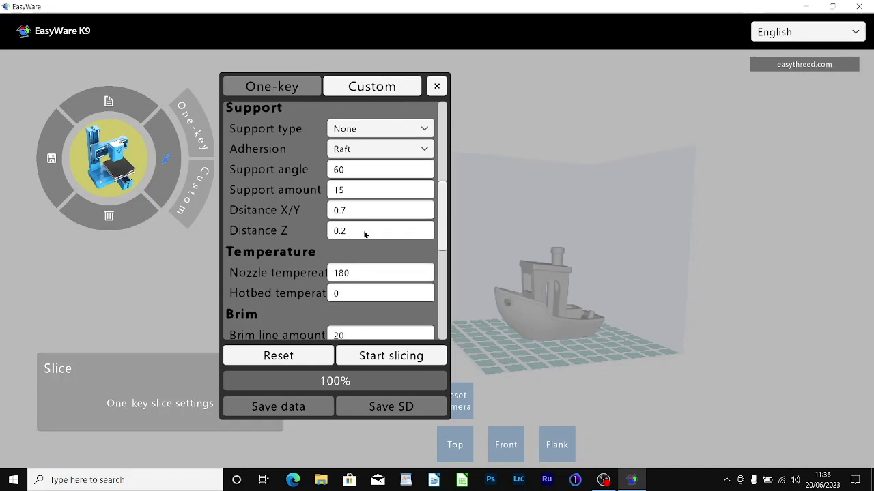
drag(442, 231, 443, 215)
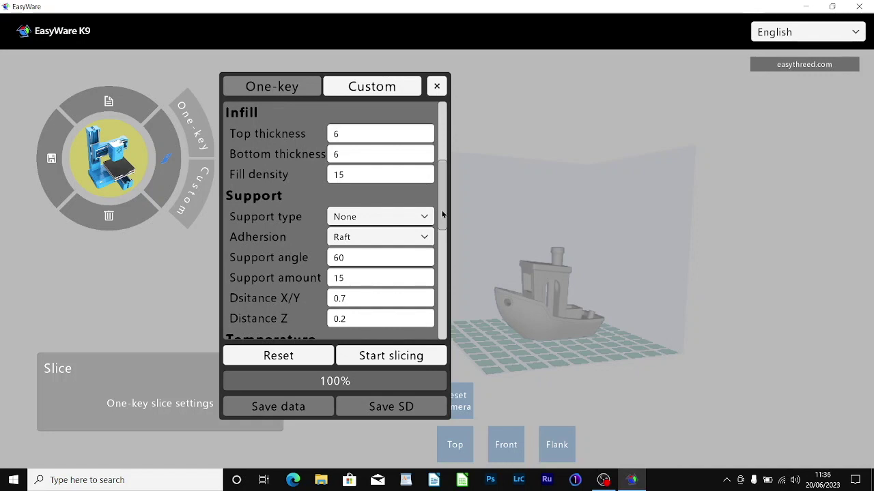
drag(442, 215, 441, 243)
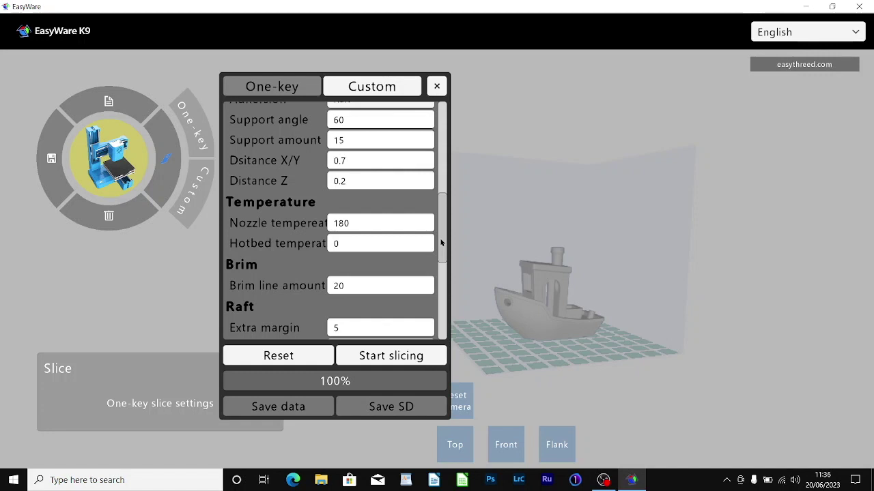
scroll(441, 243, down, 2)
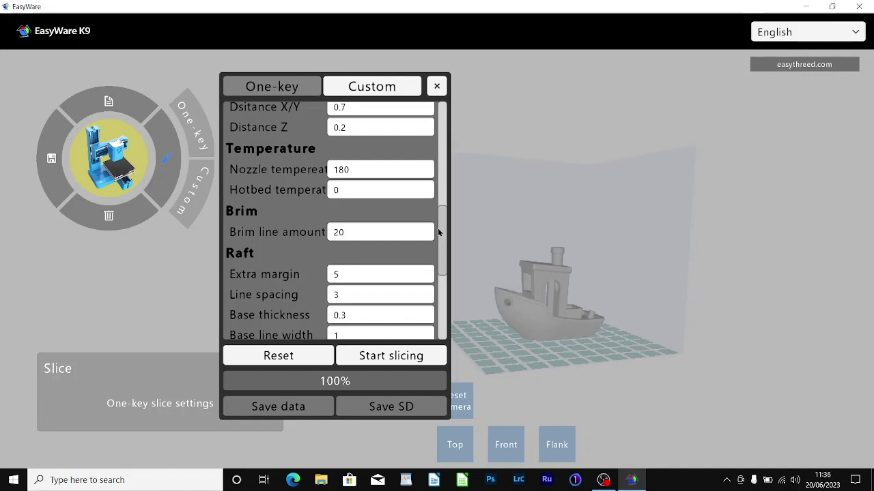
drag(439, 233, 434, 299)
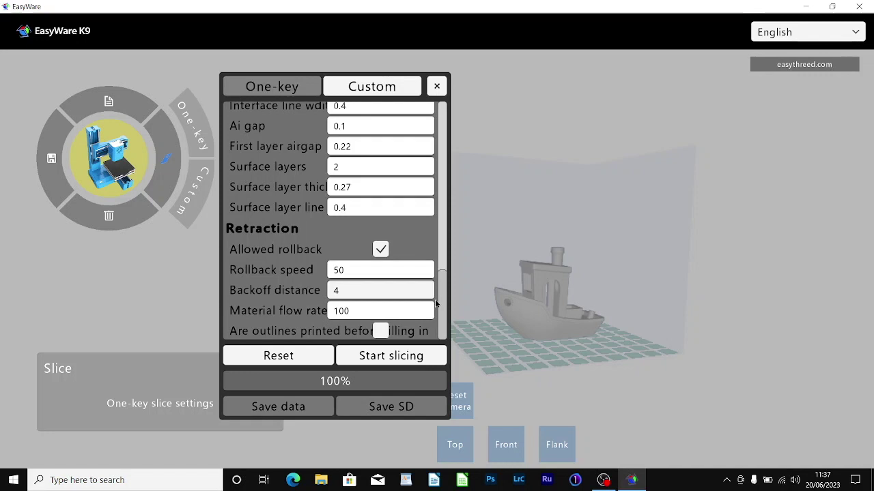
click(379, 357)
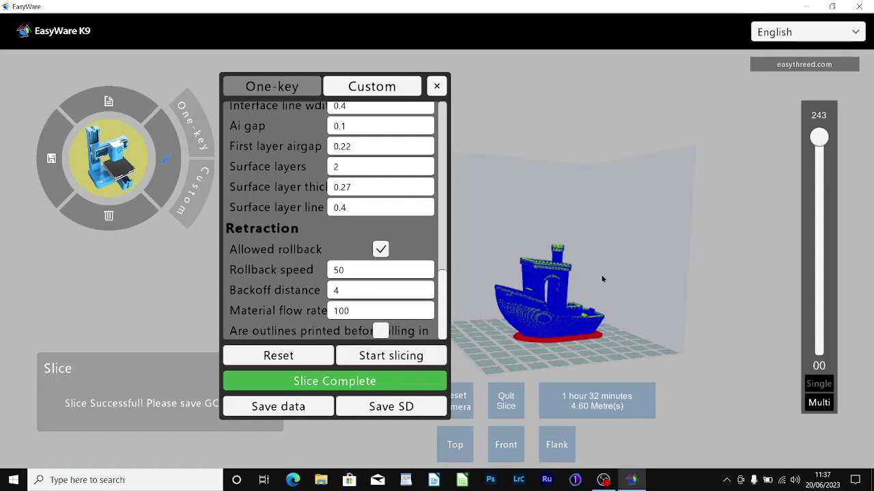
Orbit and zoom the sliced boat, then lower the layer slider to a lower cross-section.
drag(601, 274, 602, 310)
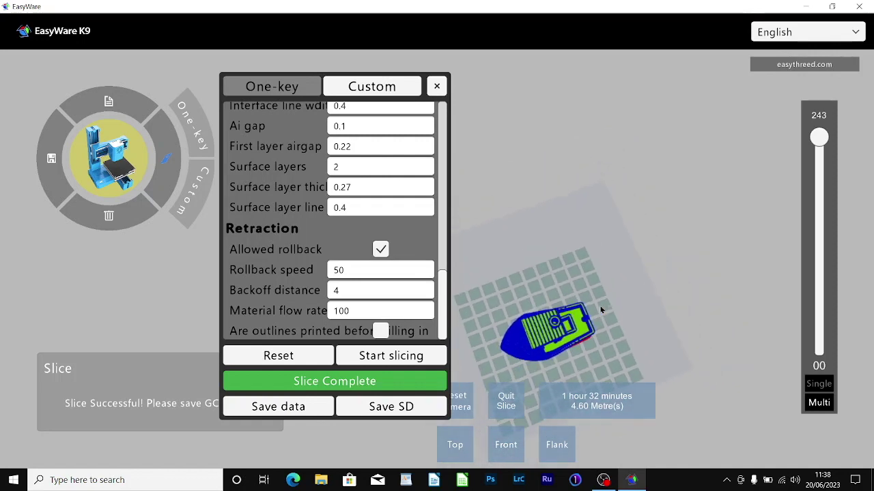
scroll(600, 310, up, 3)
scroll(600, 310, up, 1)
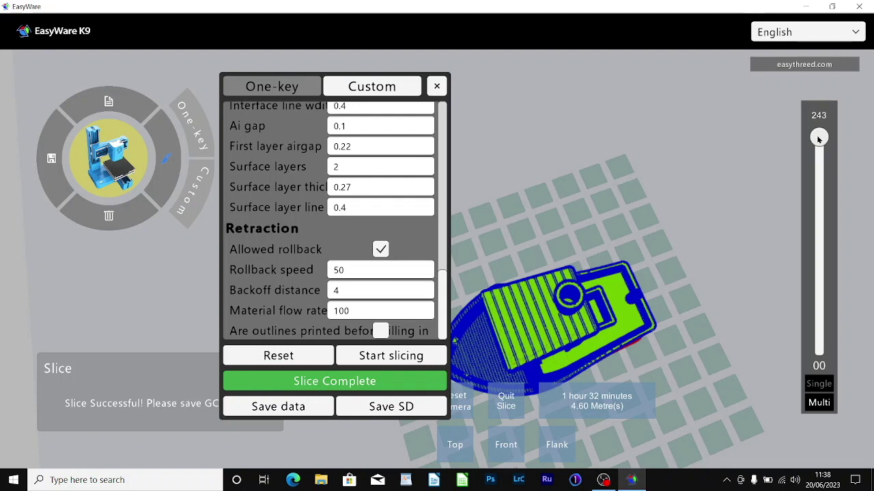
drag(819, 139, 835, 125)
Reset the camera and save the G-code over the existing Easy Threed K9 Benchy.gcode.
click(462, 402)
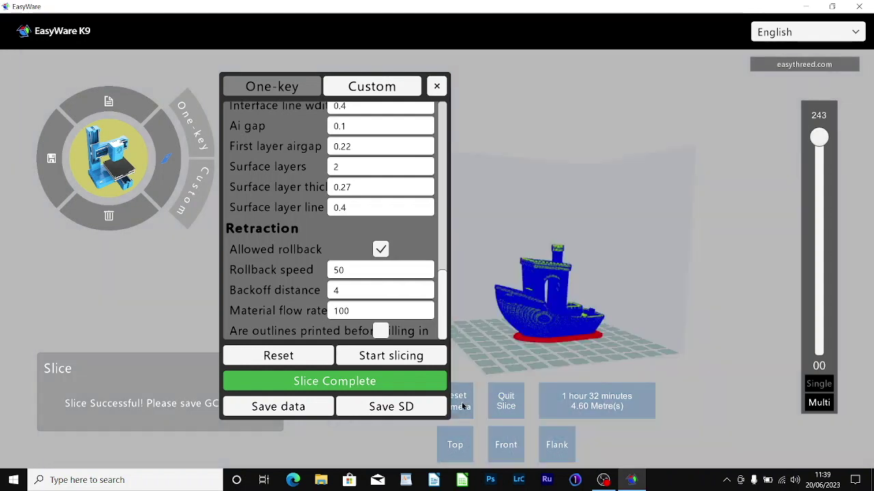
click(273, 408)
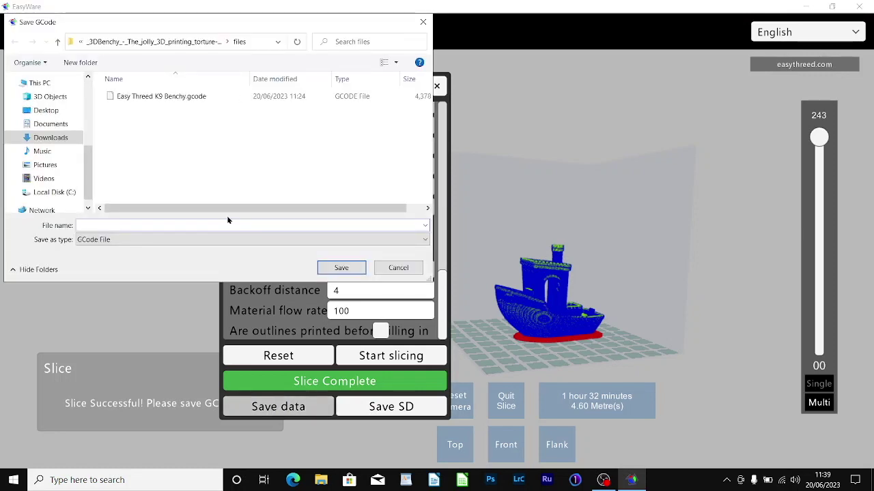
click(173, 98)
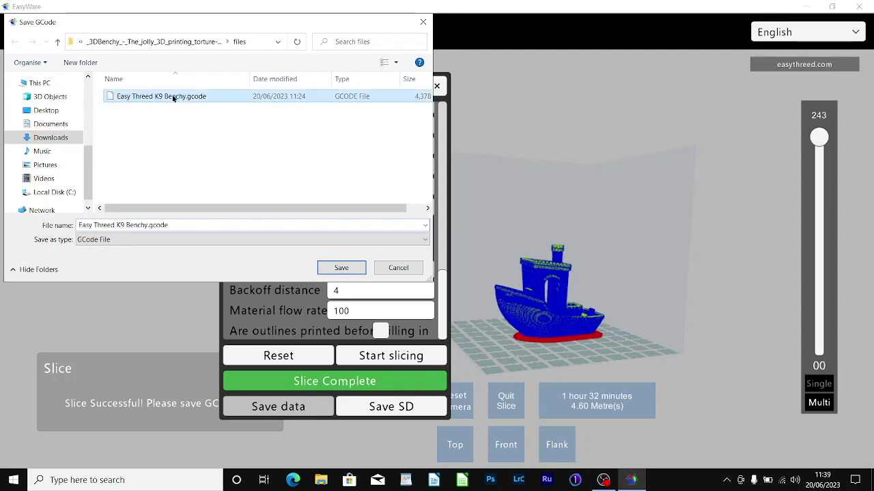
click(342, 268)
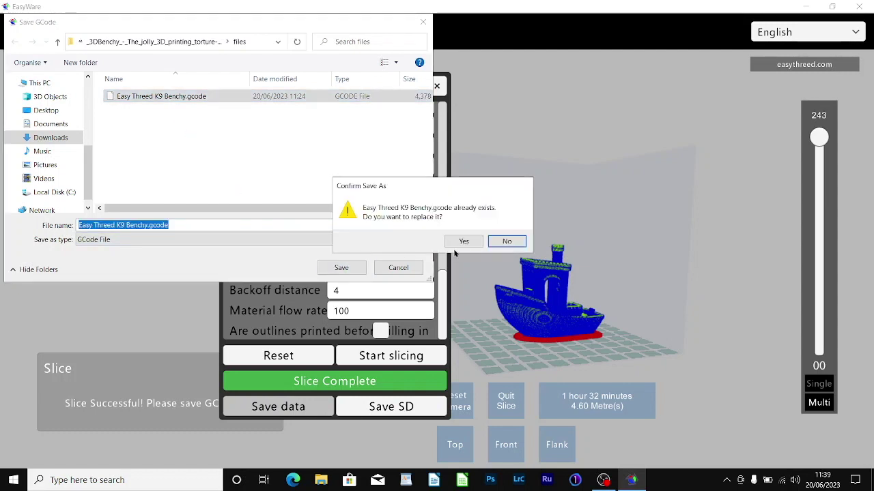
click(462, 241)
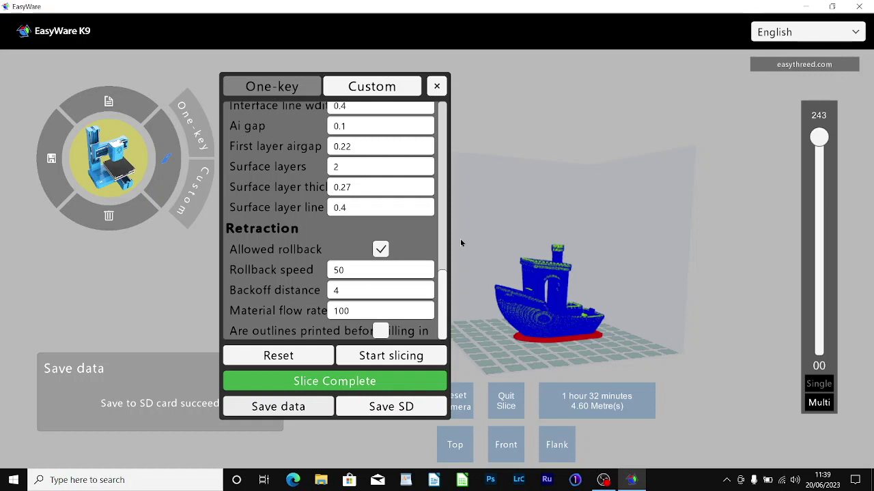
Close the Custom panel and zoom in on the 243-layer sliced boat from above.
click(461, 243)
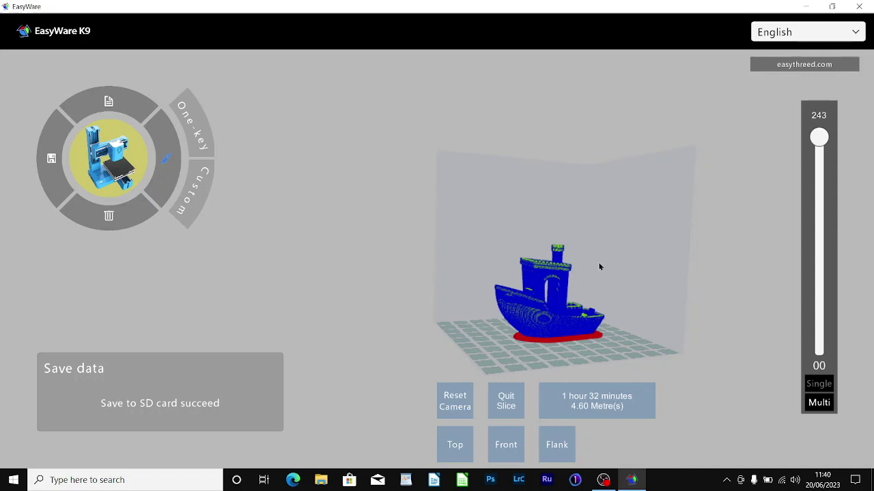
drag(599, 267, 600, 285)
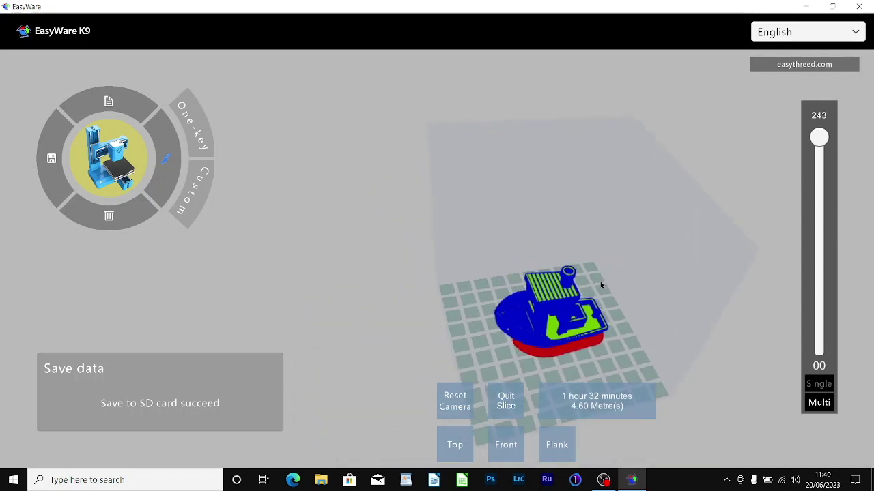
scroll(600, 286, up, 3)
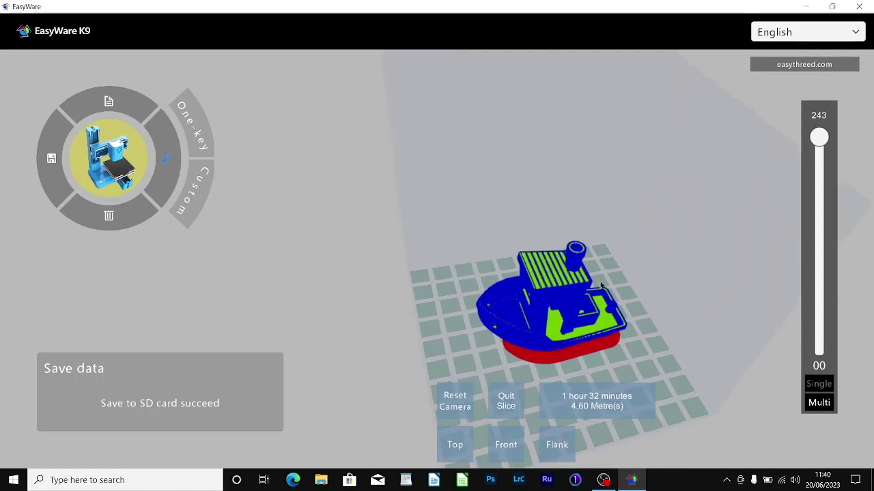
scroll(600, 285, up, 8)
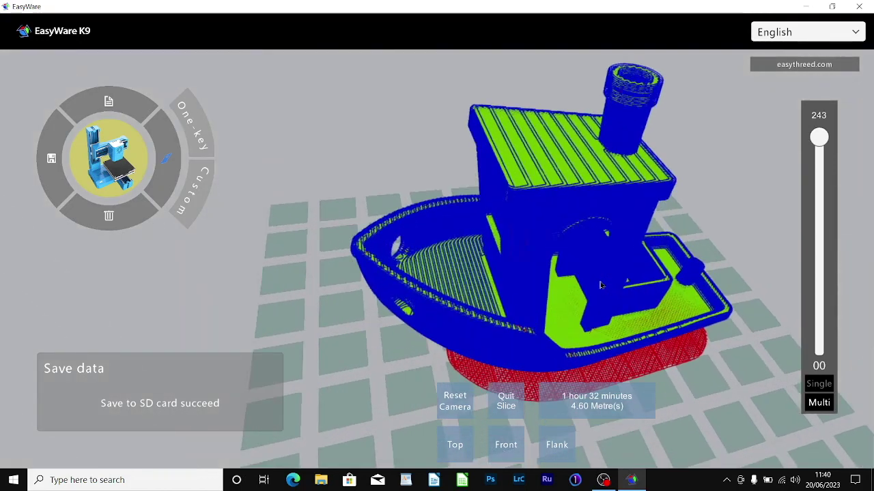
scroll(600, 285, up, 2)
scroll(601, 285, down, 5)
scroll(600, 285, up, 5)
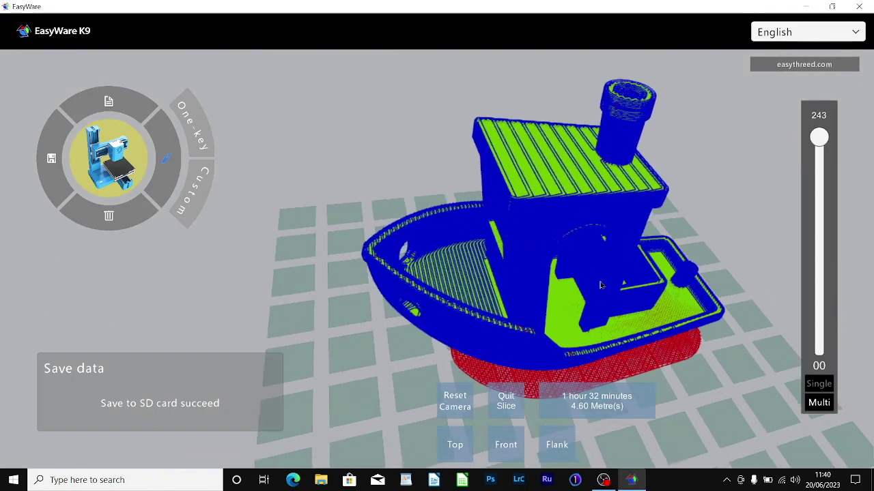
scroll(601, 285, down, 4)
scroll(600, 285, up, 5)
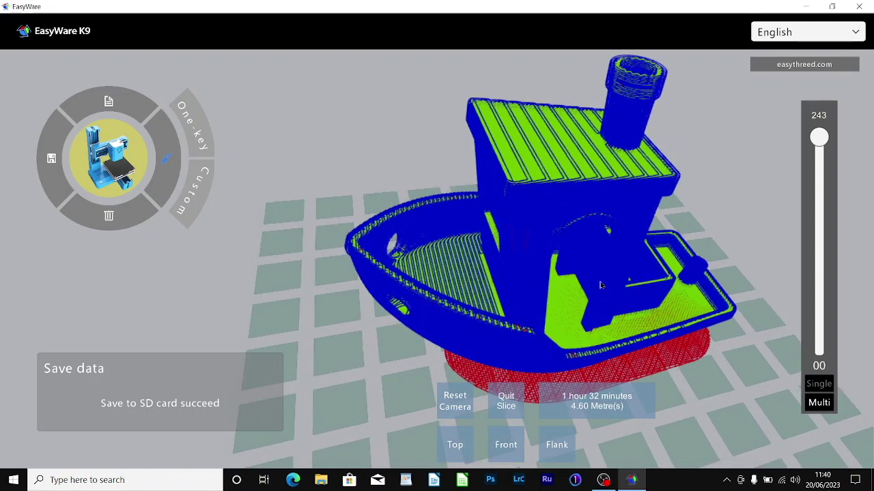
scroll(601, 285, down, 6)
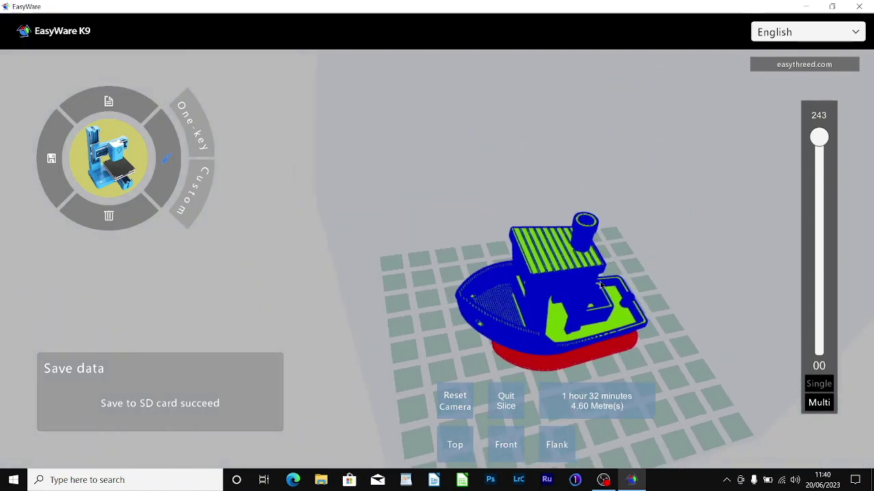